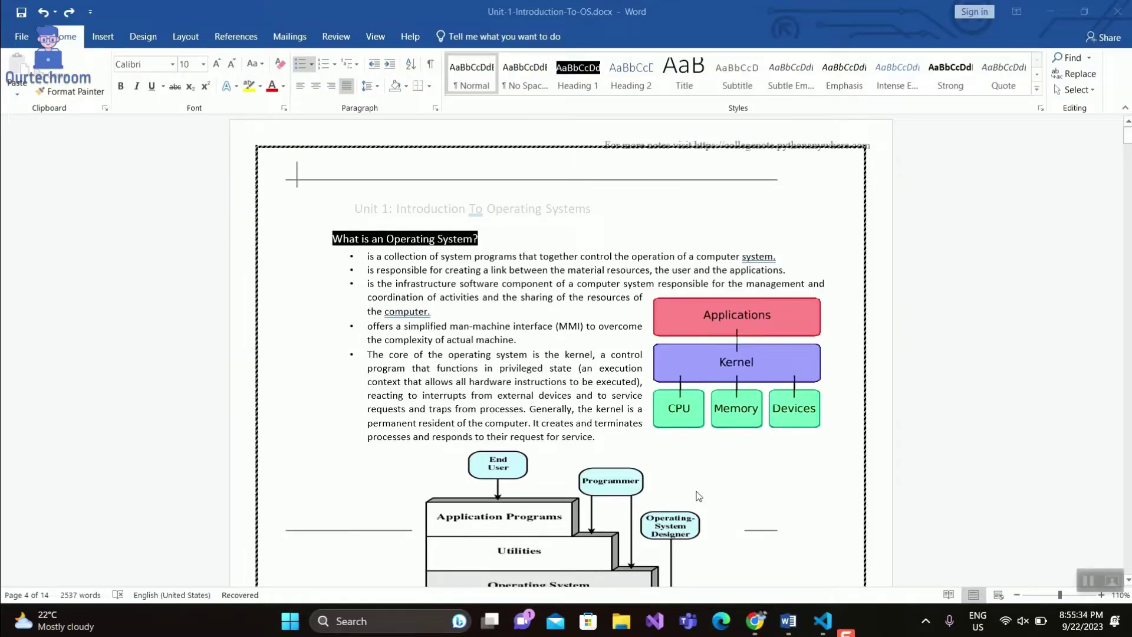
scroll(699, 500, down, 10)
scroll(698, 499, down, 10)
scroll(697, 495, down, 10)
scroll(698, 495, down, 8)
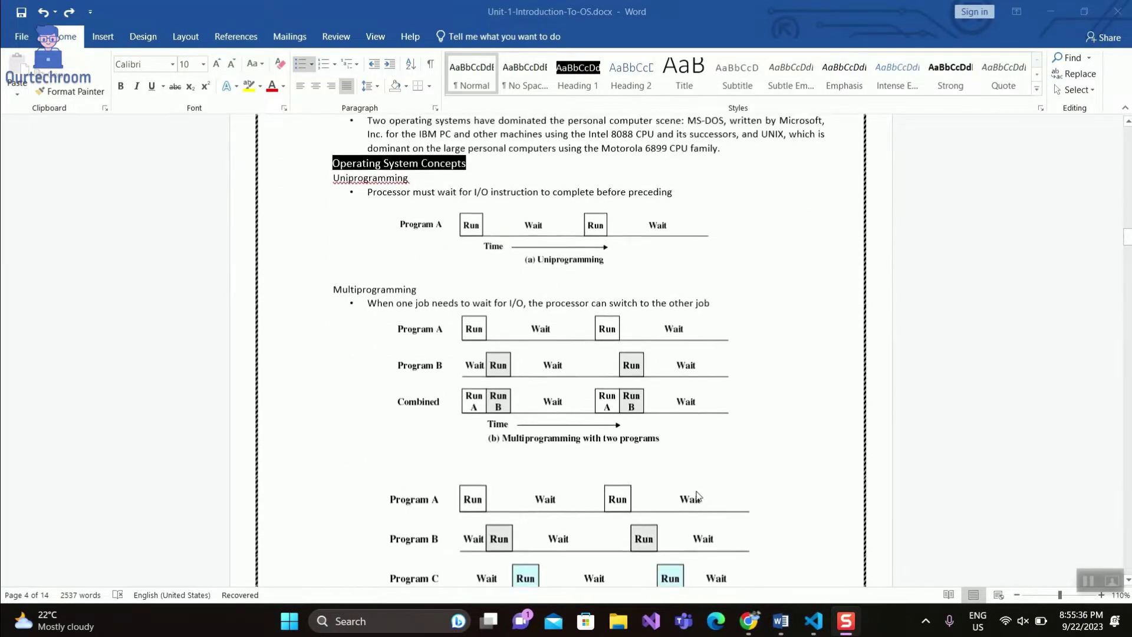
scroll(698, 496, up, 2)
scroll(698, 496, up, 2)
scroll(697, 495, up, 1)
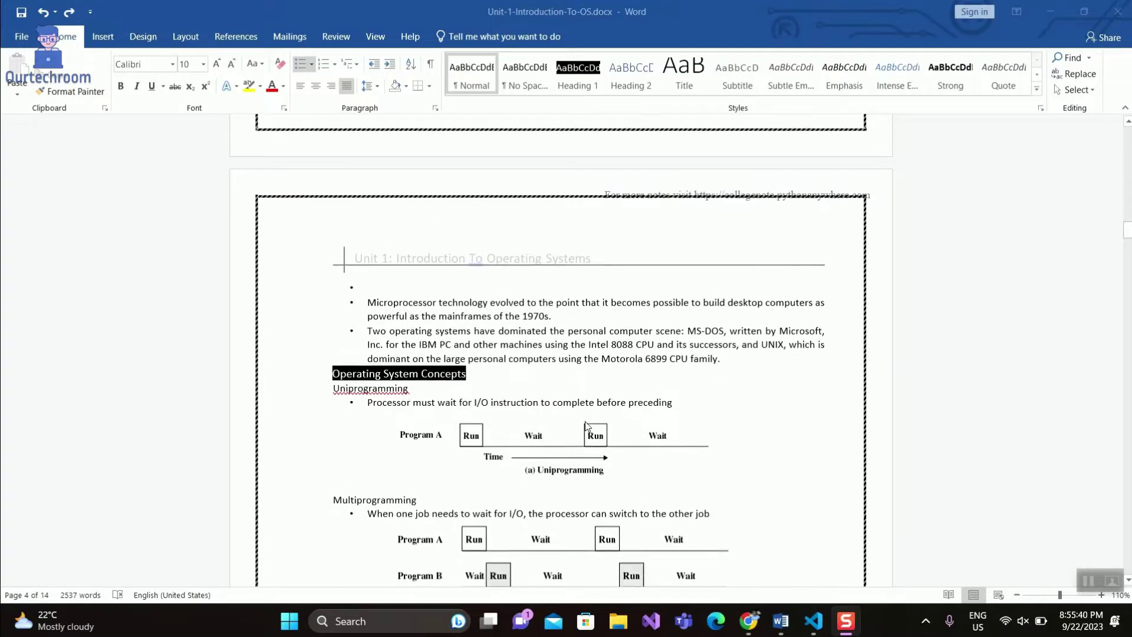
scroll(581, 395, down, 4)
scroll(585, 426, down, 2)
scroll(586, 426, down, 2)
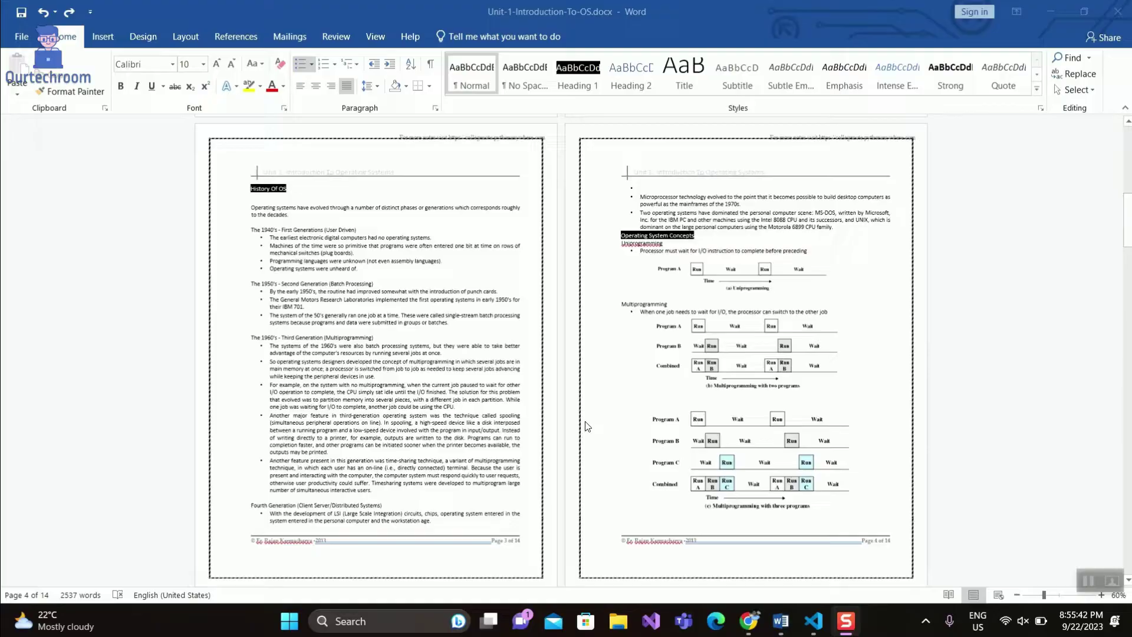
scroll(585, 425, down, 2)
Step: Set the page border to None for the whole document
click(185, 38)
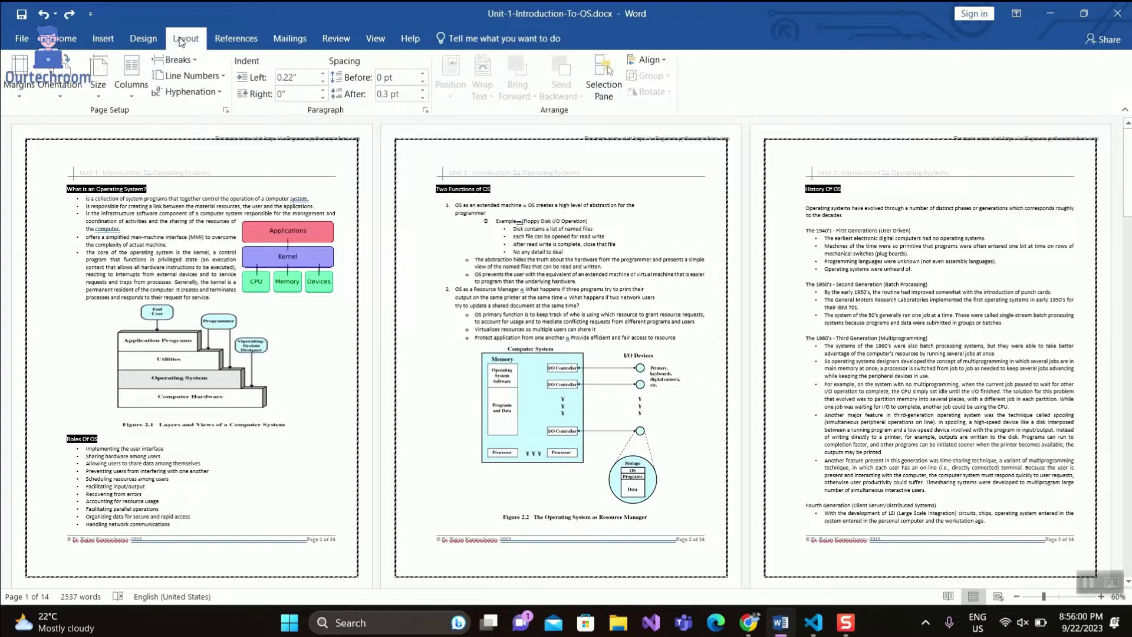
click(144, 38)
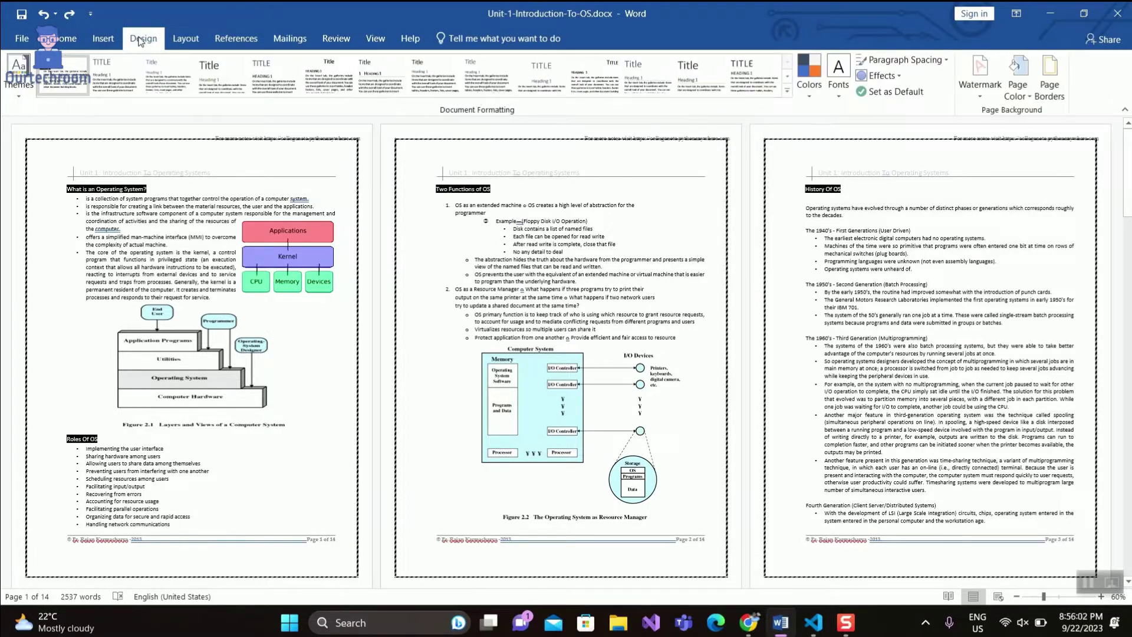
click(1049, 79)
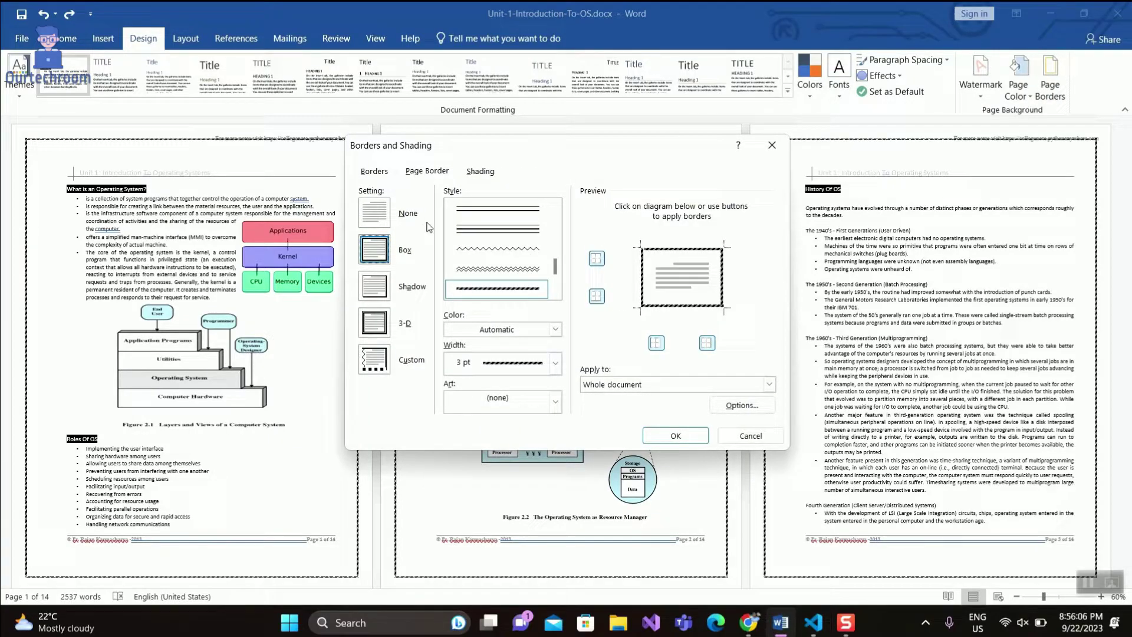
click(375, 214)
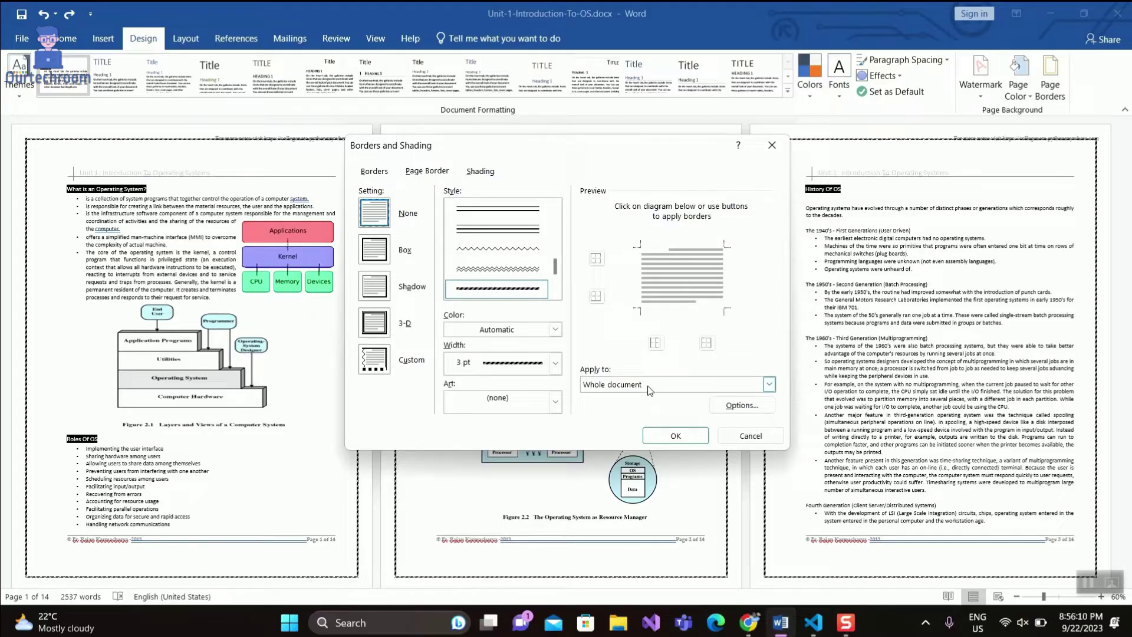
click(675, 436)
scroll(669, 439, down, 4)
scroll(669, 440, down, 5)
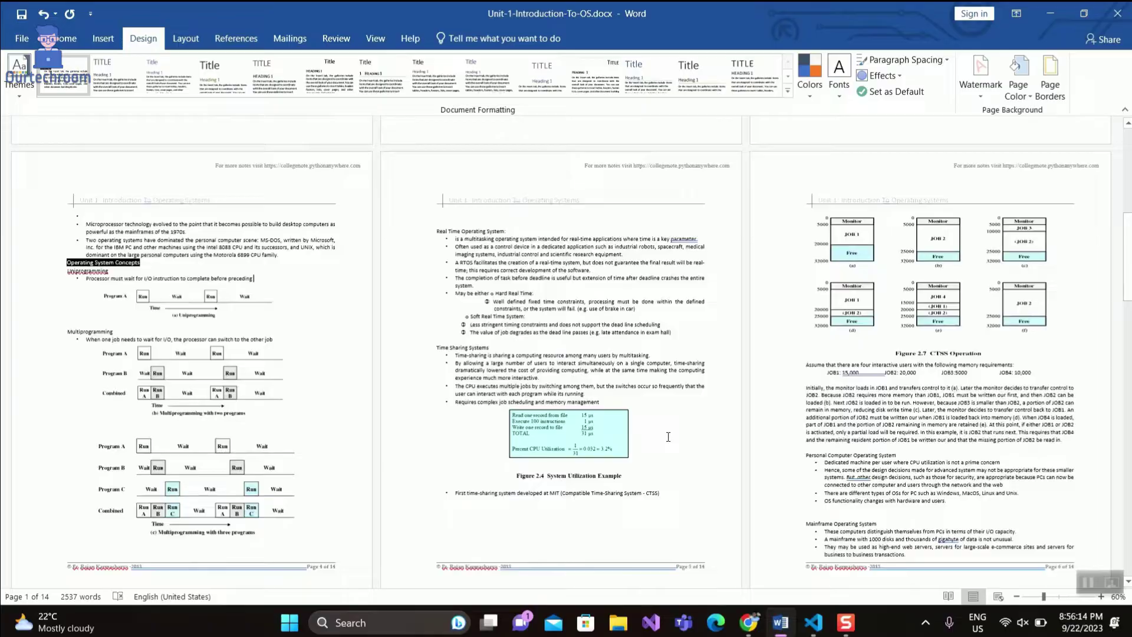
scroll(668, 440, down, 5)
scroll(669, 440, down, 5)
scroll(668, 439, down, 5)
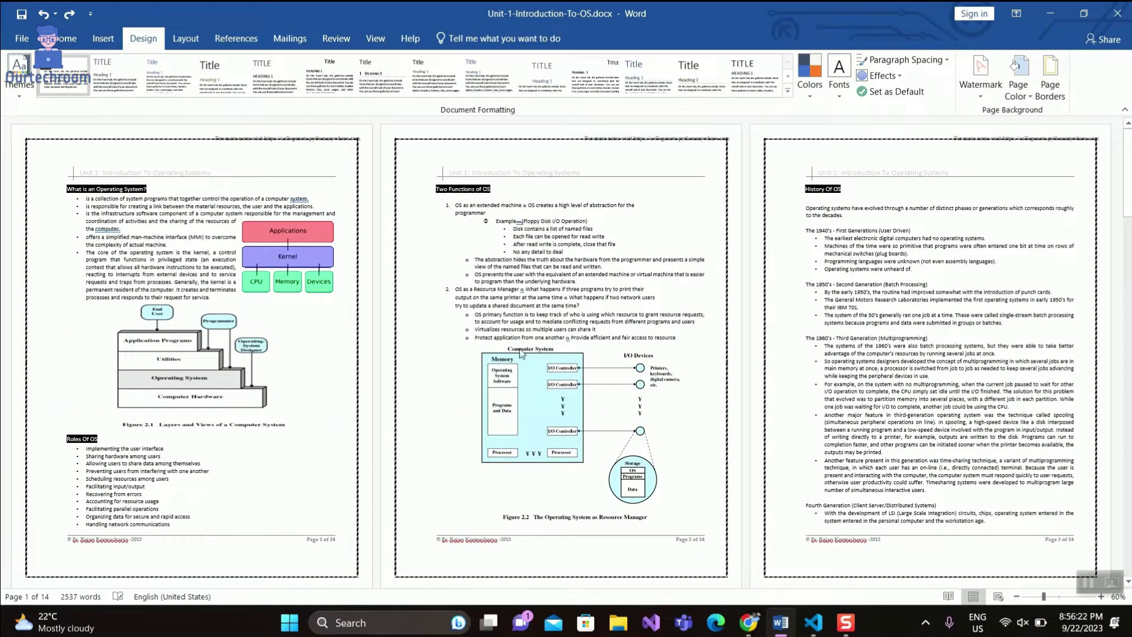
scroll(412, 495, down, 4)
scroll(412, 496, down, 4)
scroll(411, 496, down, 4)
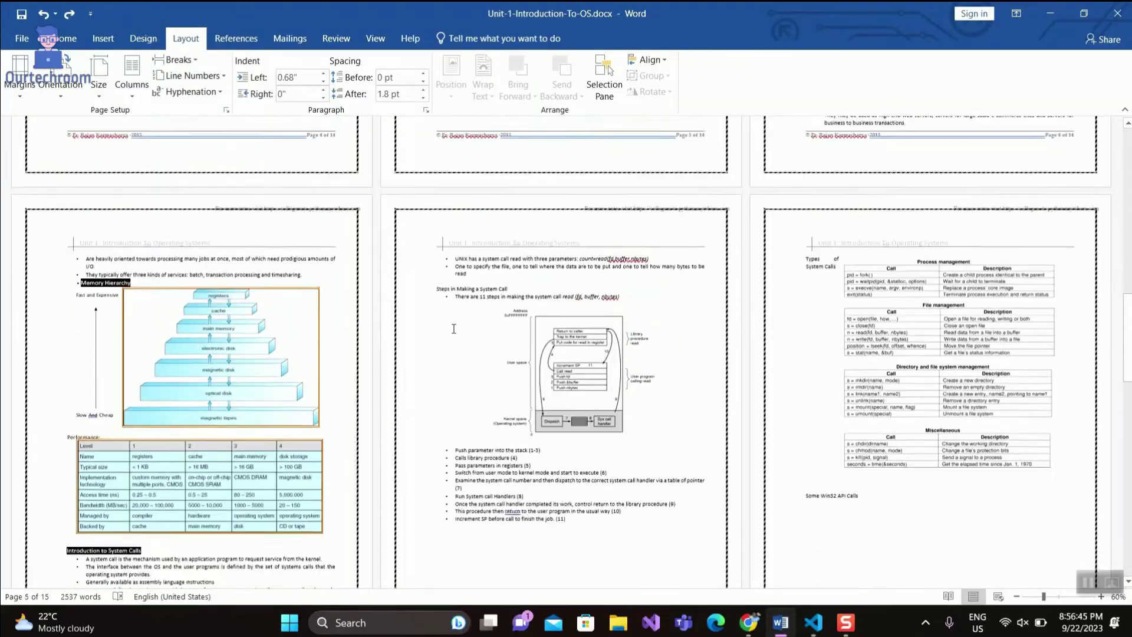
scroll(454, 330, down, 3)
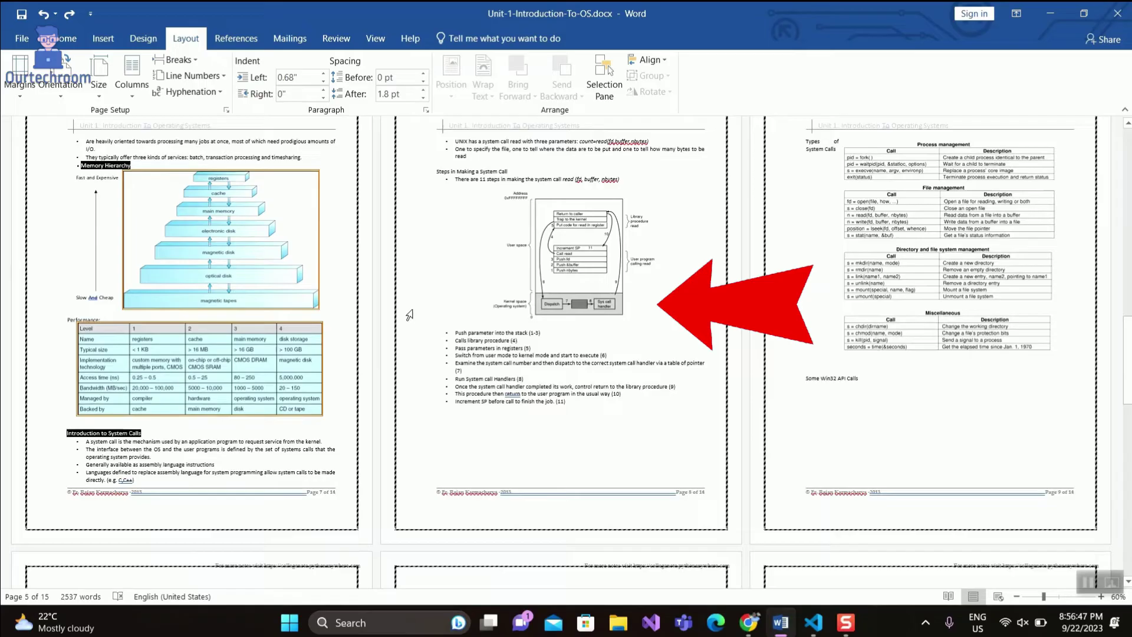
scroll(410, 315, up, 1)
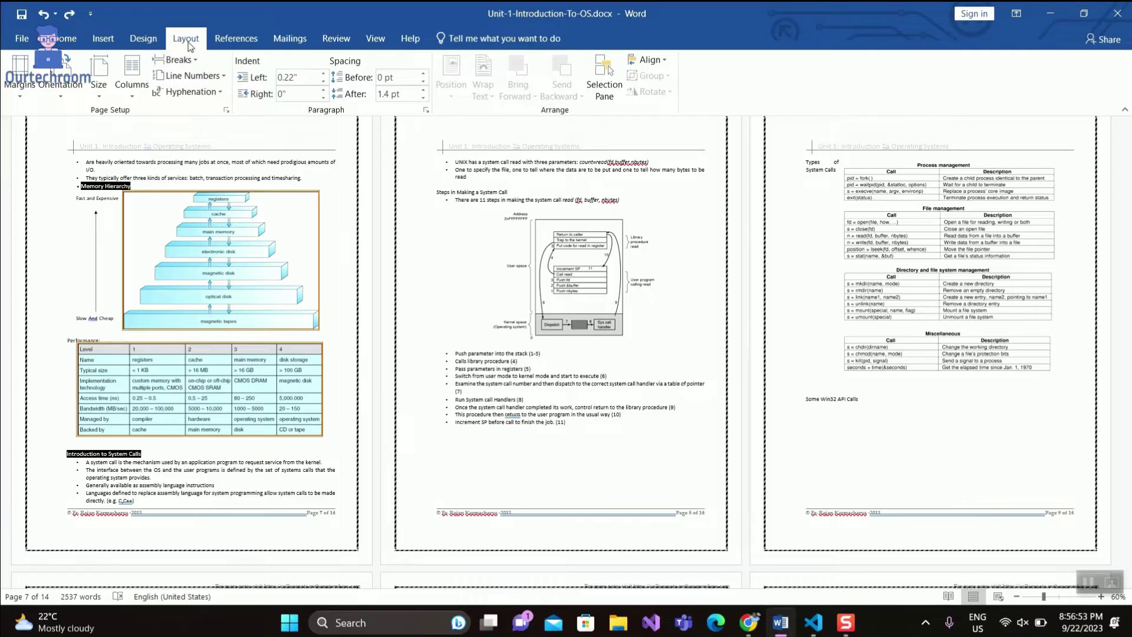
Step: Add Next Page section breaks at the end of page 7 and after page 8's last step
click(192, 62)
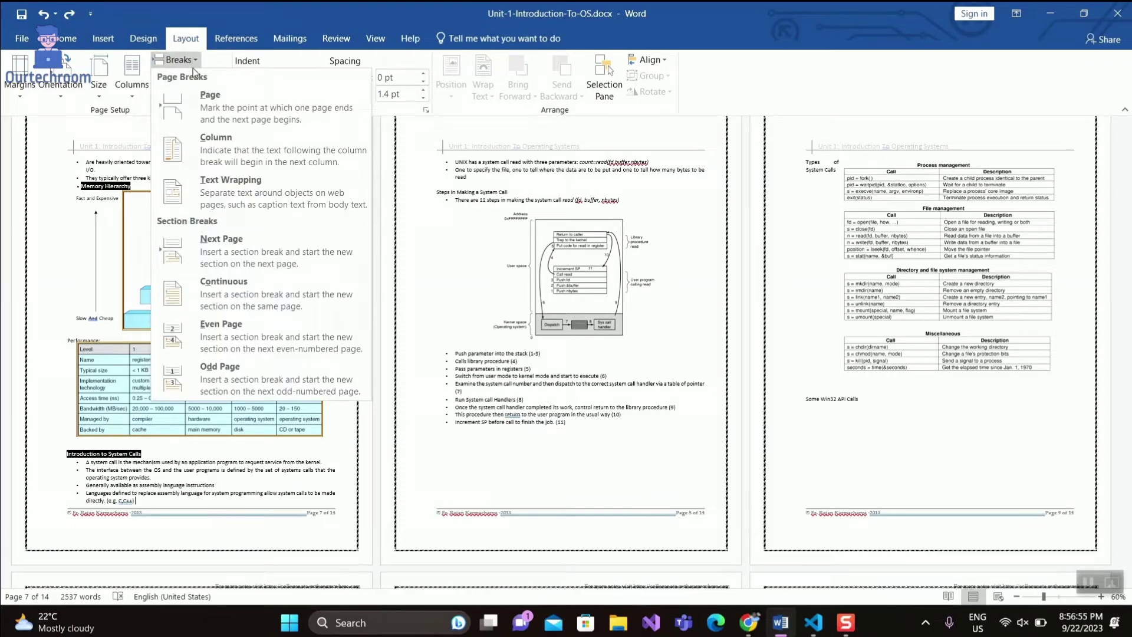
click(253, 249)
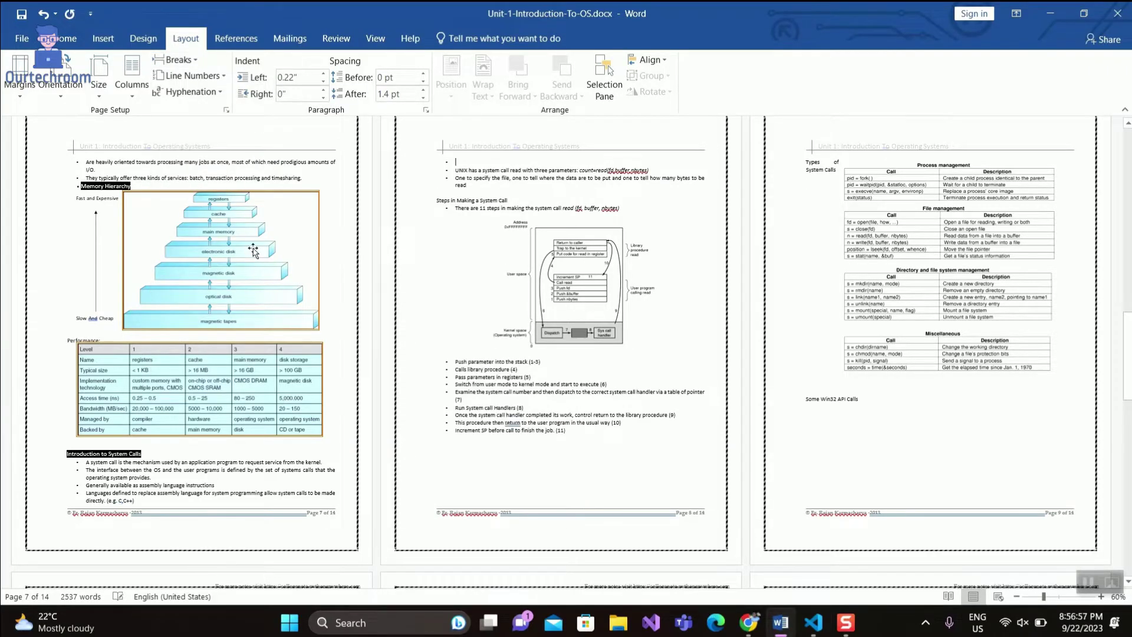
click(576, 436)
click(570, 431)
click(180, 59)
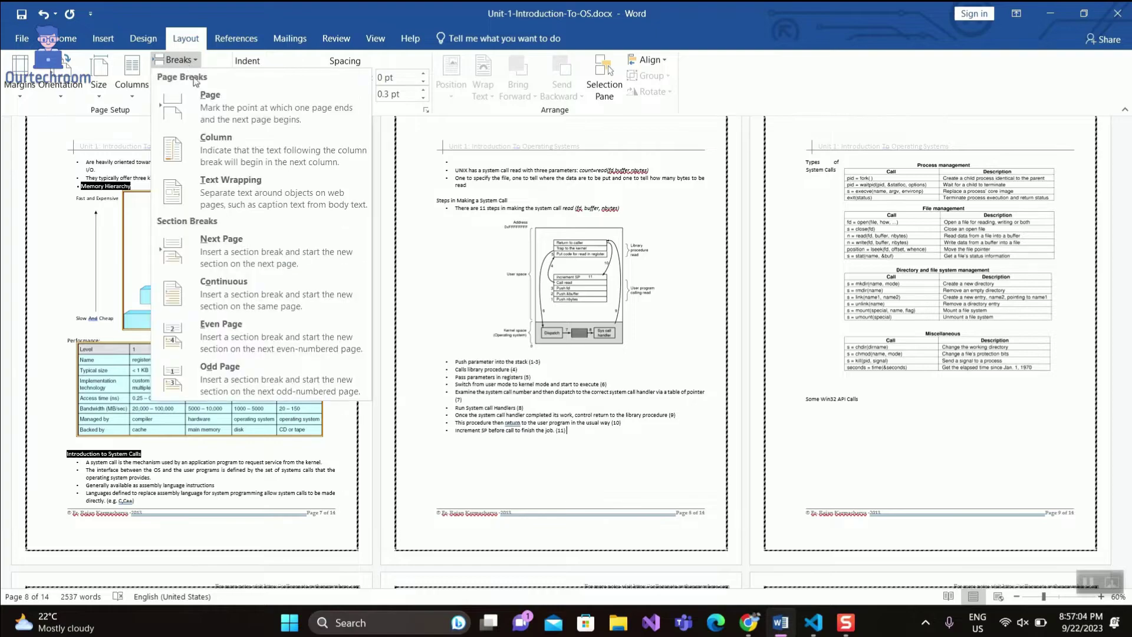
click(246, 252)
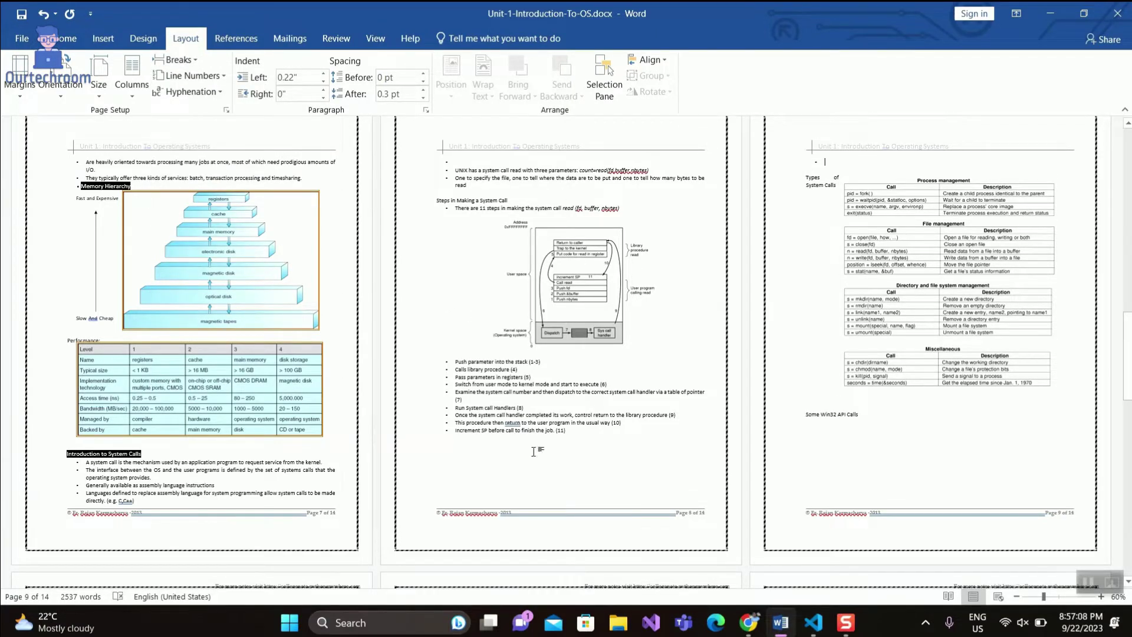
click(521, 189)
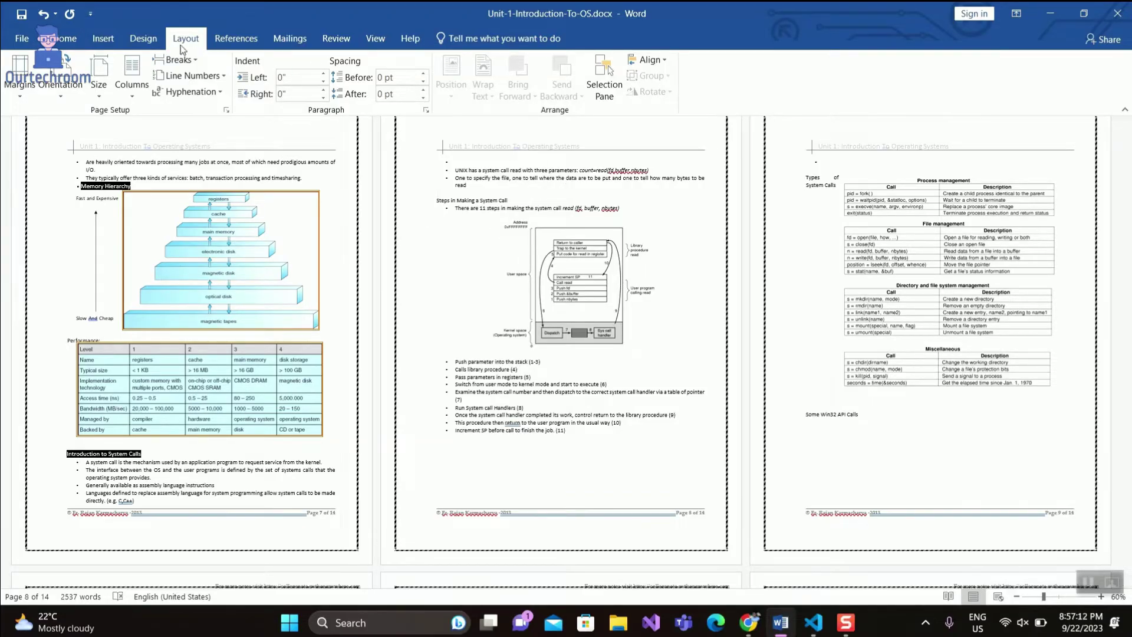
Step: Set page 8's border to None, applied to 'This section' only
click(144, 38)
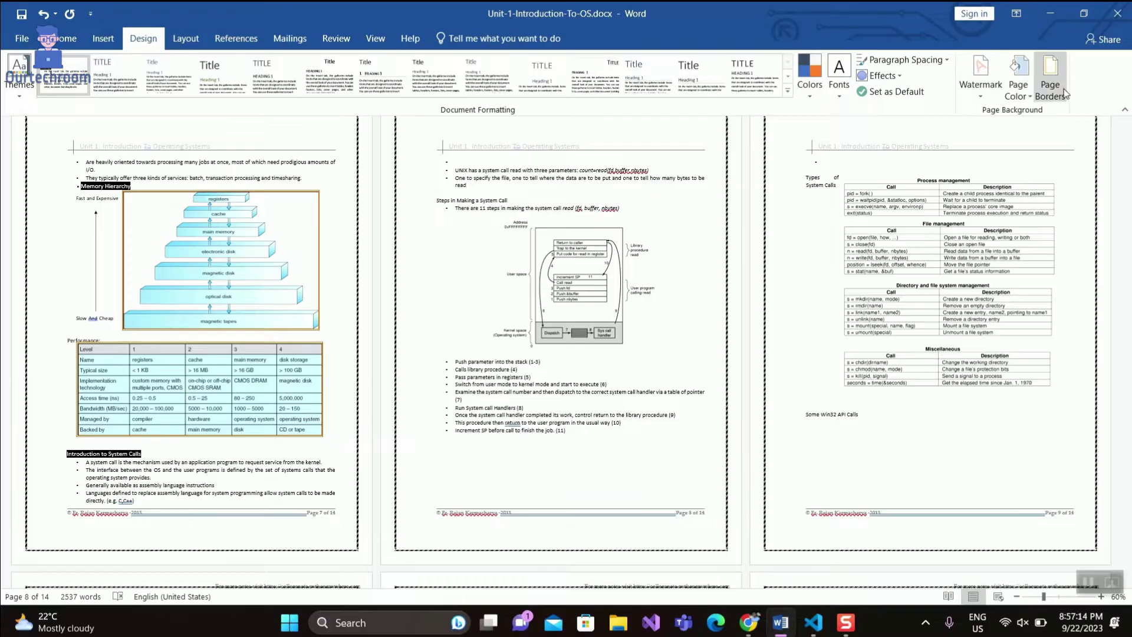
click(1050, 78)
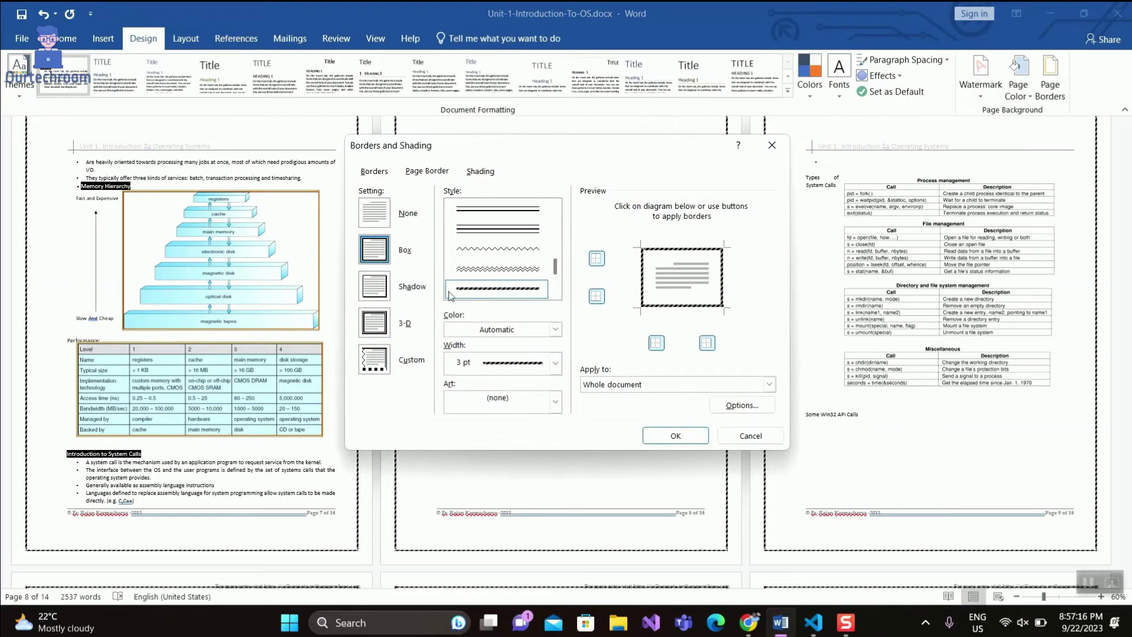
click(374, 212)
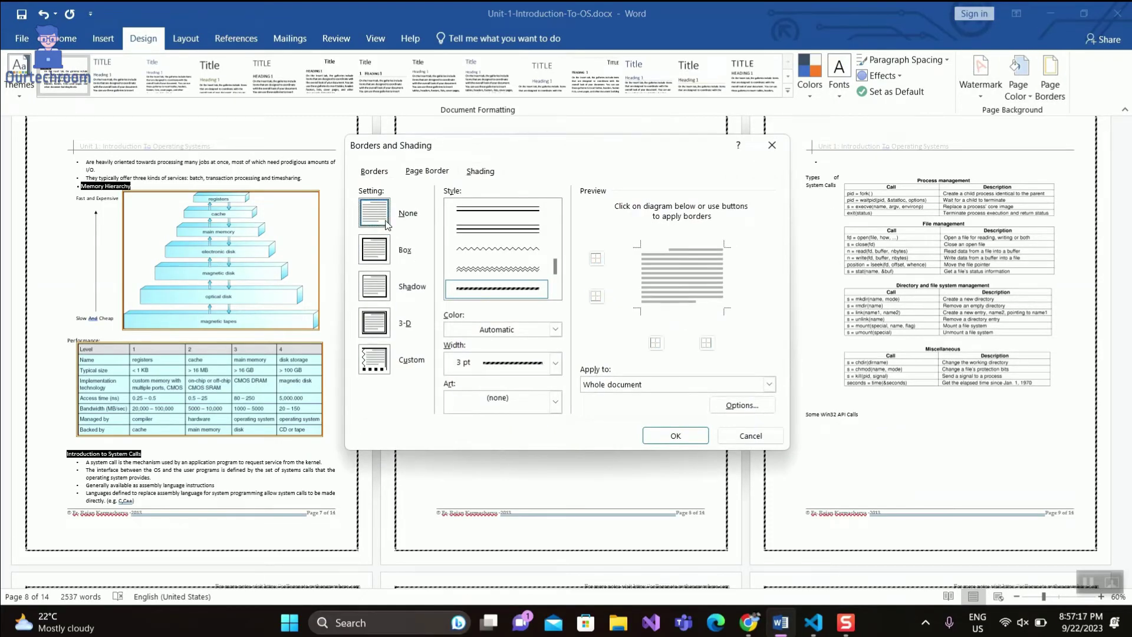
click(660, 389)
click(619, 409)
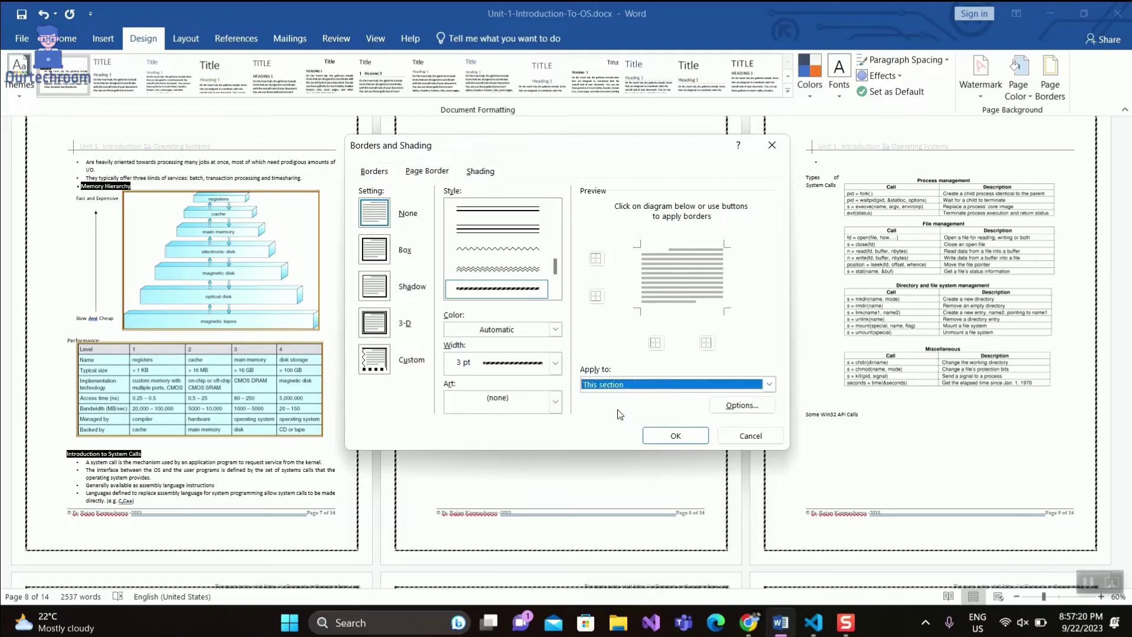
click(675, 436)
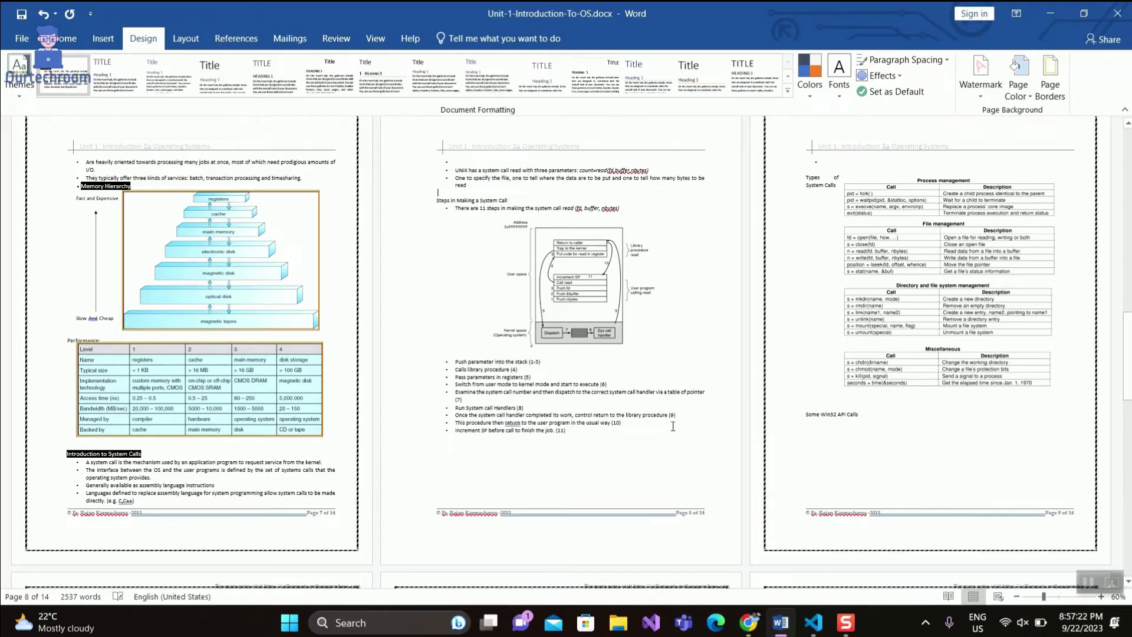